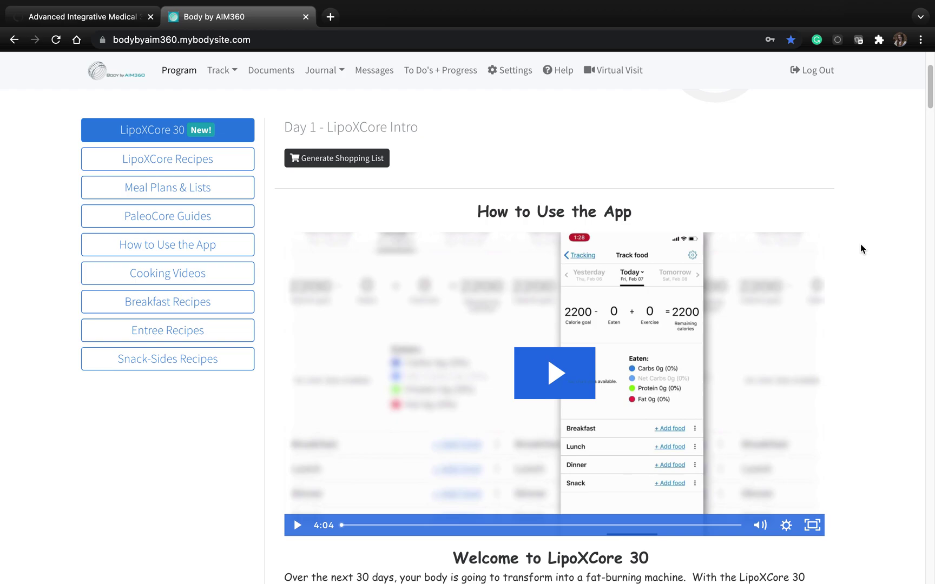
- Read through the LipoXCore 30 Day 1 intro, including the 30 Day Program Breakdown, Foods to Eat and What to Expect sections
{"action": "scroll", "coordinate": [862, 249], "scroll_direction": "down", "scroll_amount": 6}
{"action": "scroll", "coordinate": [860, 246], "scroll_direction": "down", "scroll_amount": 9}
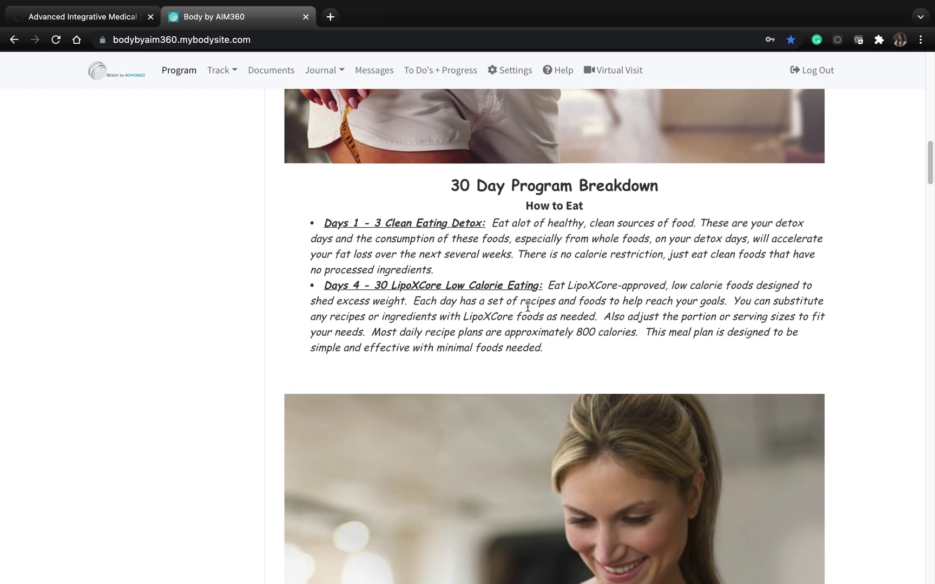
{"action": "left_click_drag", "start_coordinate": [544, 349], "coordinate": [324, 227]}
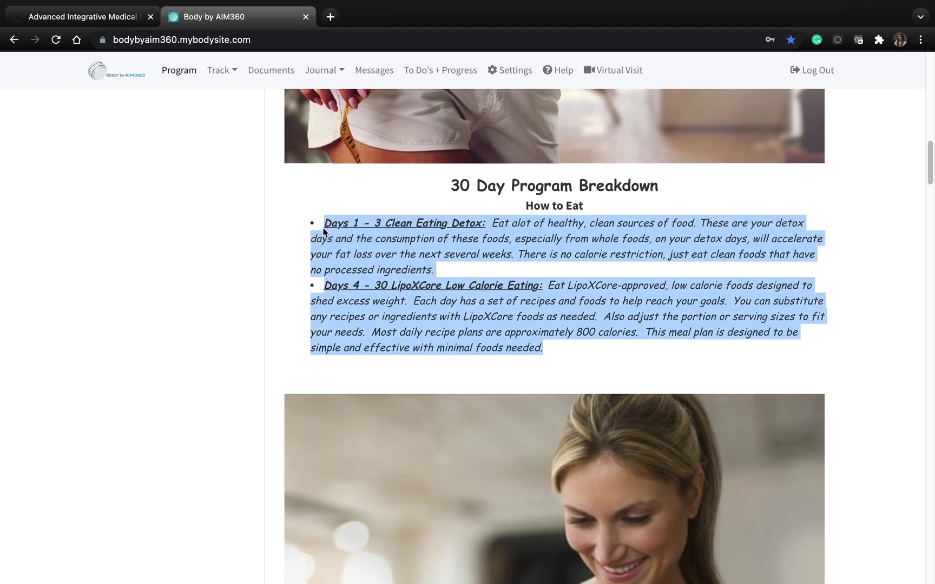
{"action": "left_click", "coordinate": [869, 278]}
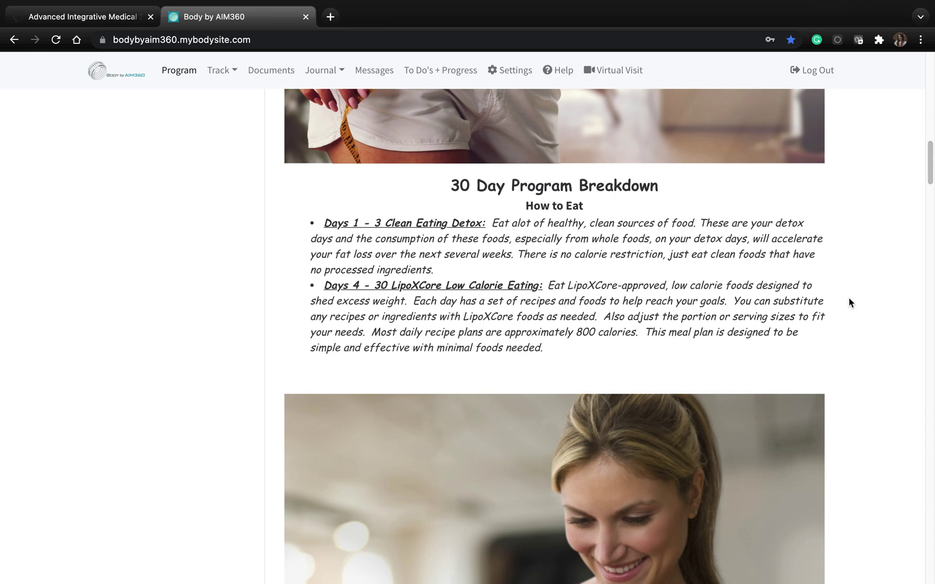
{"action": "scroll", "coordinate": [850, 303], "scroll_direction": "down", "scroll_amount": 12}
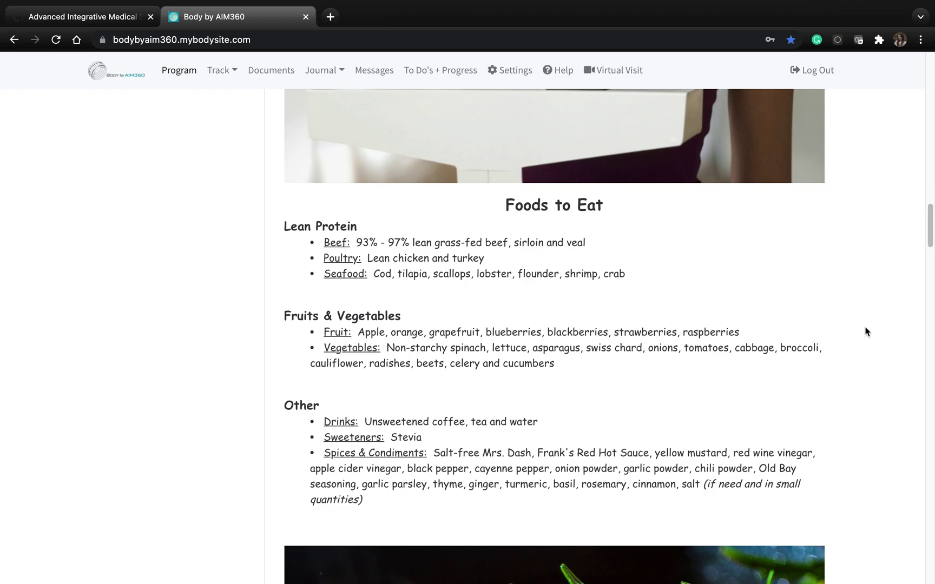
{"action": "scroll", "coordinate": [865, 330], "scroll_direction": "down", "scroll_amount": 12}
{"action": "scroll", "coordinate": [866, 332], "scroll_direction": "down", "scroll_amount": 2}
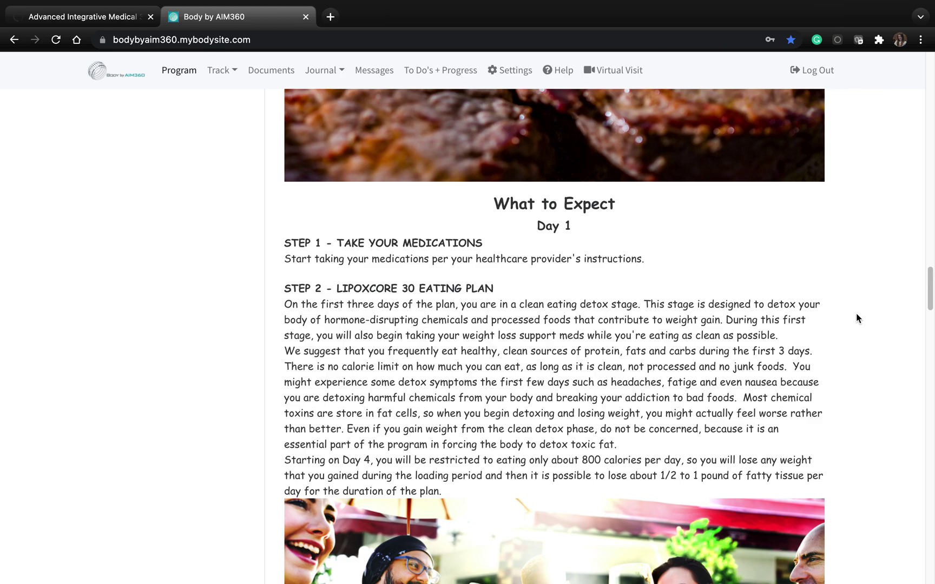
{"action": "scroll", "coordinate": [856, 314], "scroll_direction": "up", "scroll_amount": 10}
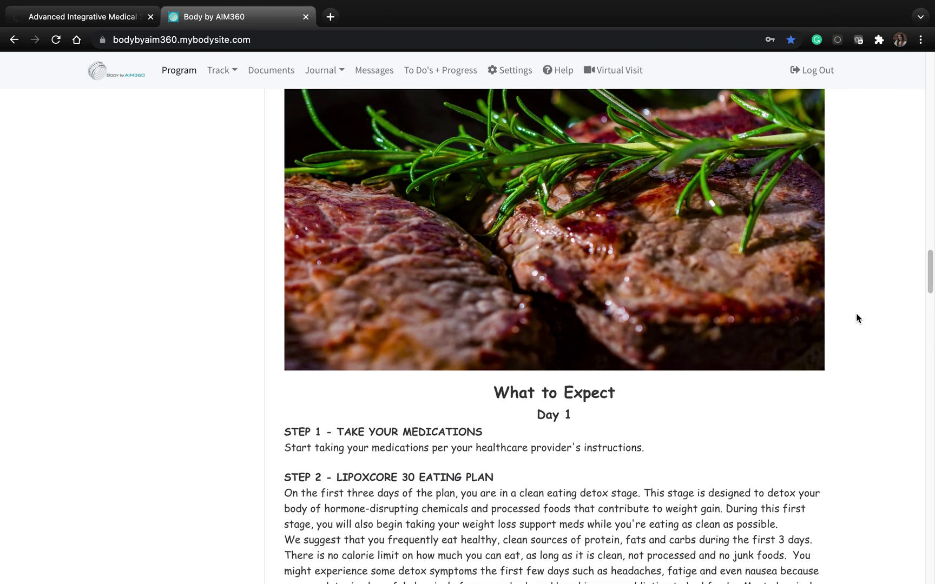
{"action": "scroll", "coordinate": [856, 323], "scroll_direction": "up", "scroll_amount": 15}
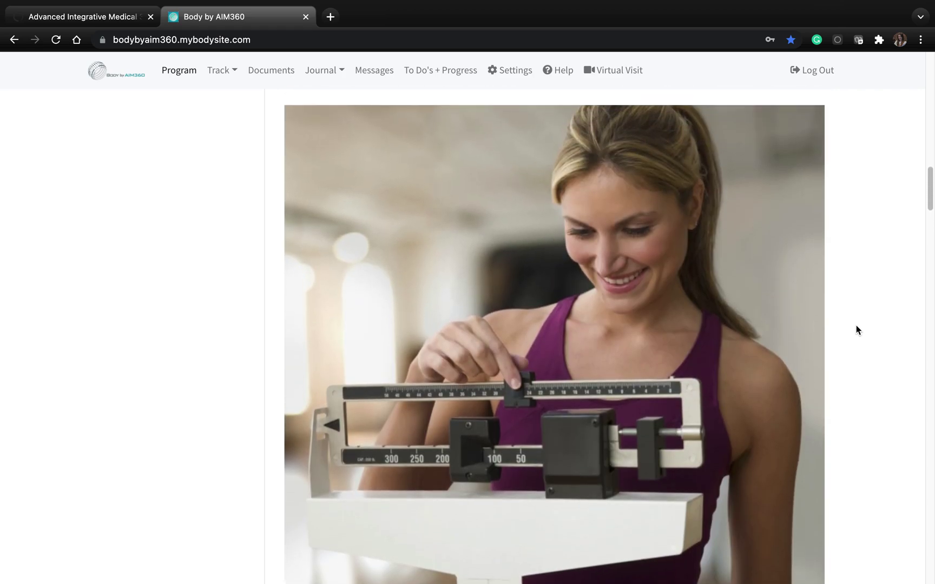
{"action": "scroll", "coordinate": [856, 327], "scroll_direction": "up", "scroll_amount": 15}
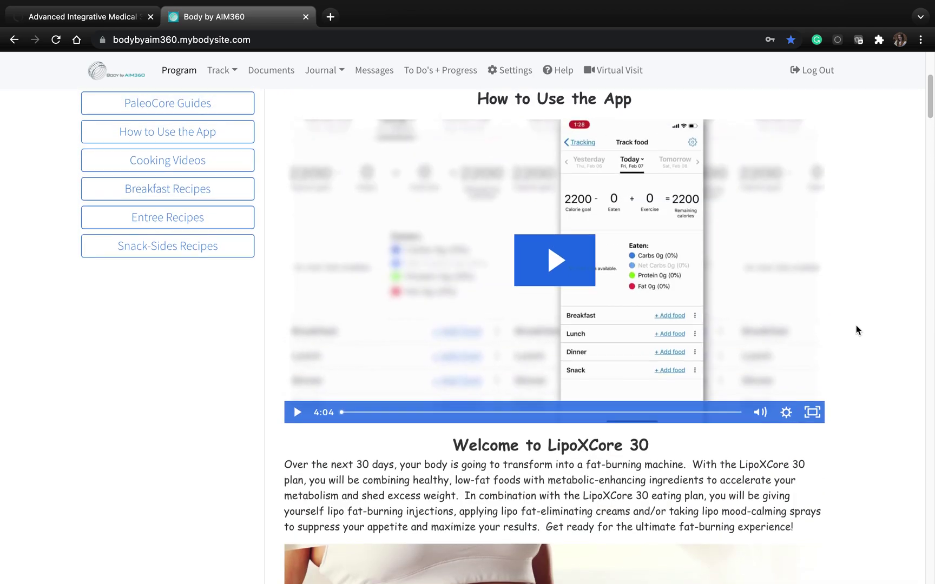
{"action": "scroll", "coordinate": [856, 329], "scroll_direction": "up", "scroll_amount": 3}
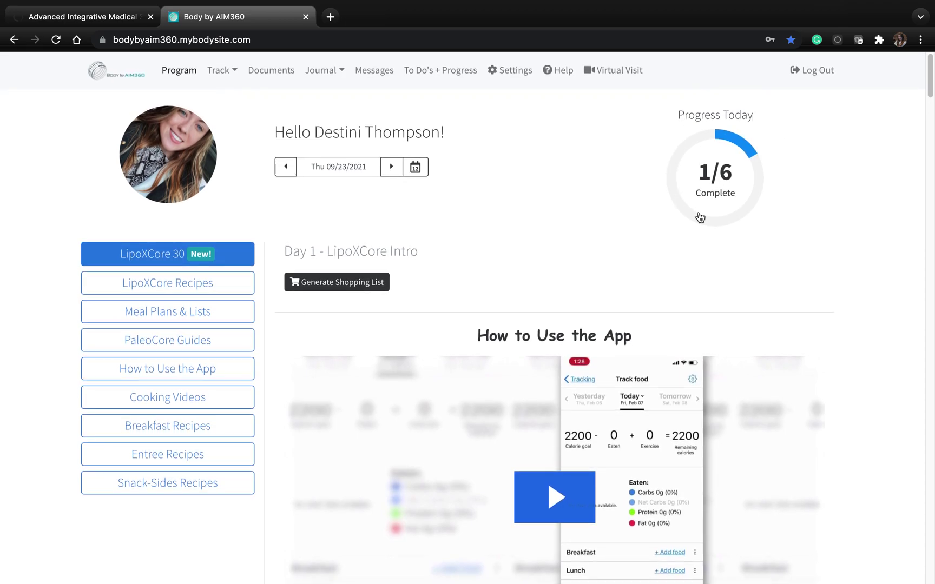
{"action": "left_click", "coordinate": [342, 161]}
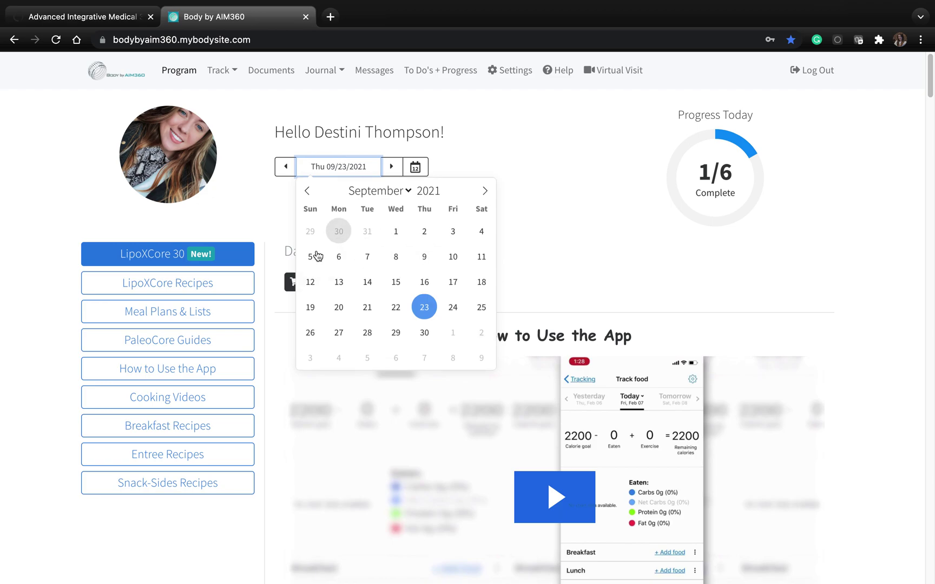
{"action": "left_click", "coordinate": [46, 327]}
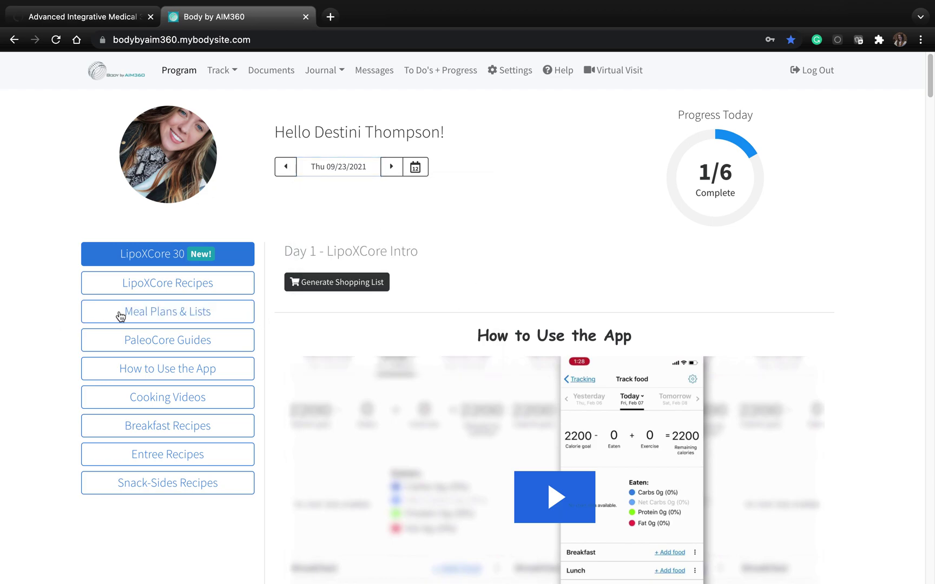
{"action": "left_click", "coordinate": [163, 289]}
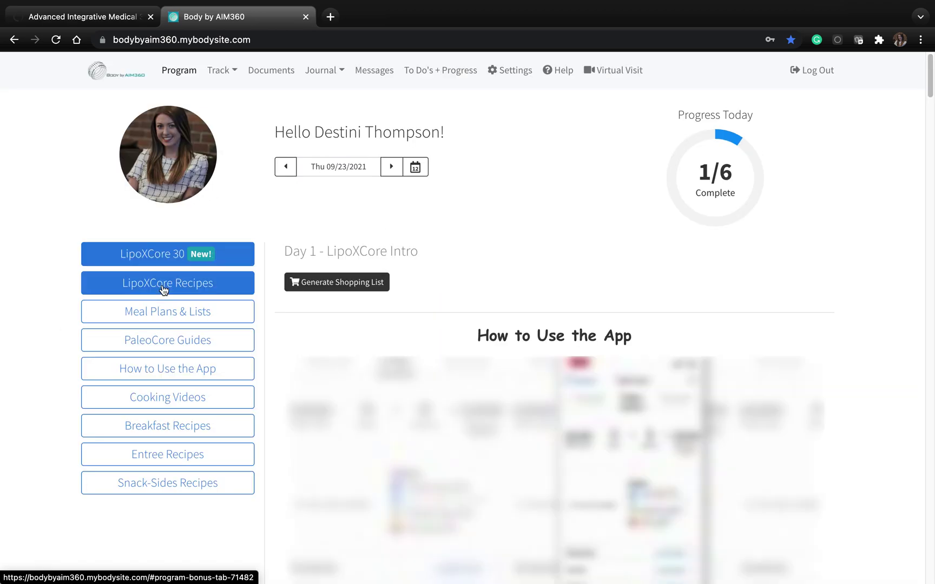
{"action": "left_click", "coordinate": [875, 318]}
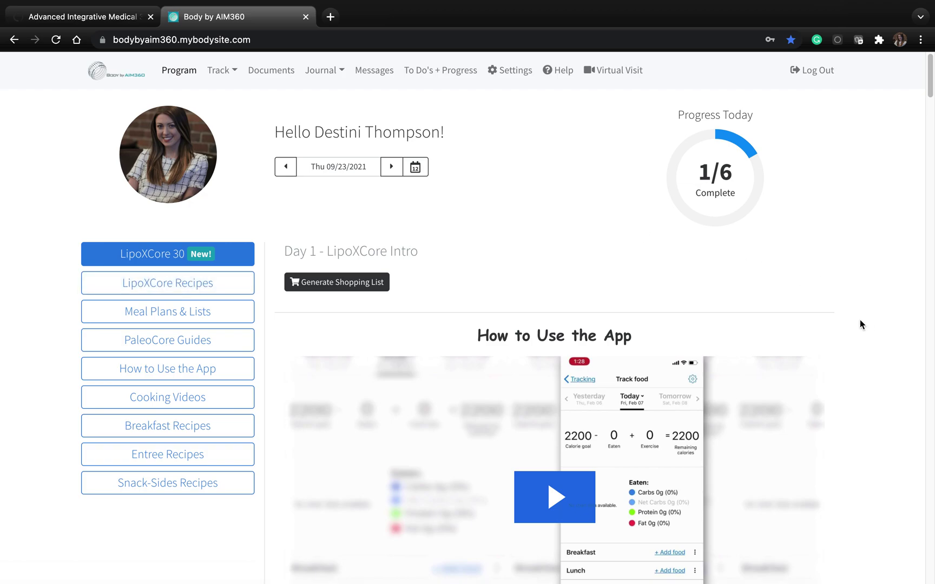
- Open the LipoXCore Recipes and track 1 serving of LipoXCore Chili for Lunch
{"action": "scroll", "coordinate": [855, 324], "scroll_direction": "down", "scroll_amount": 1}
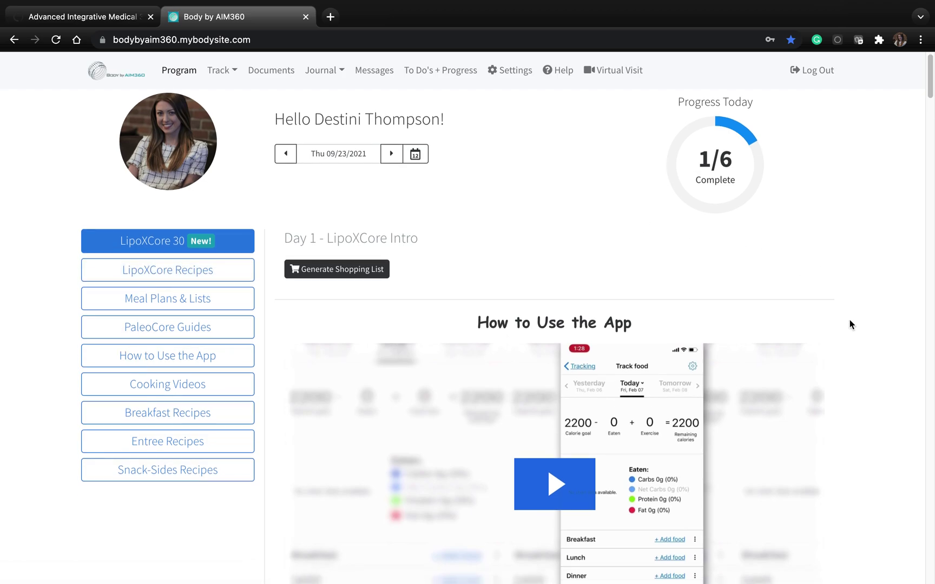
{"action": "left_click", "coordinate": [180, 269]}
{"action": "scroll", "coordinate": [862, 304], "scroll_direction": "down", "scroll_amount": 2}
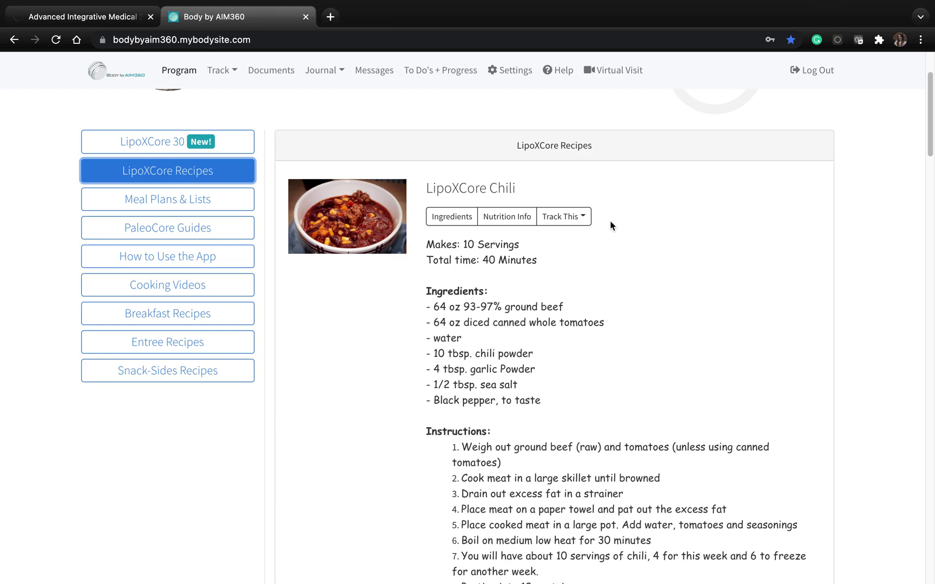
{"action": "left_click", "coordinate": [578, 217]}
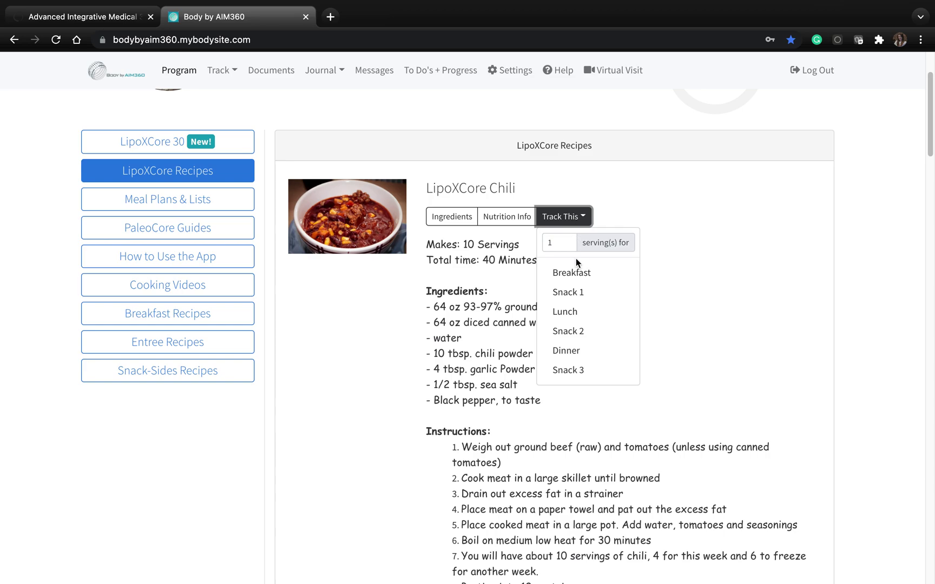
{"action": "left_click", "coordinate": [574, 314]}
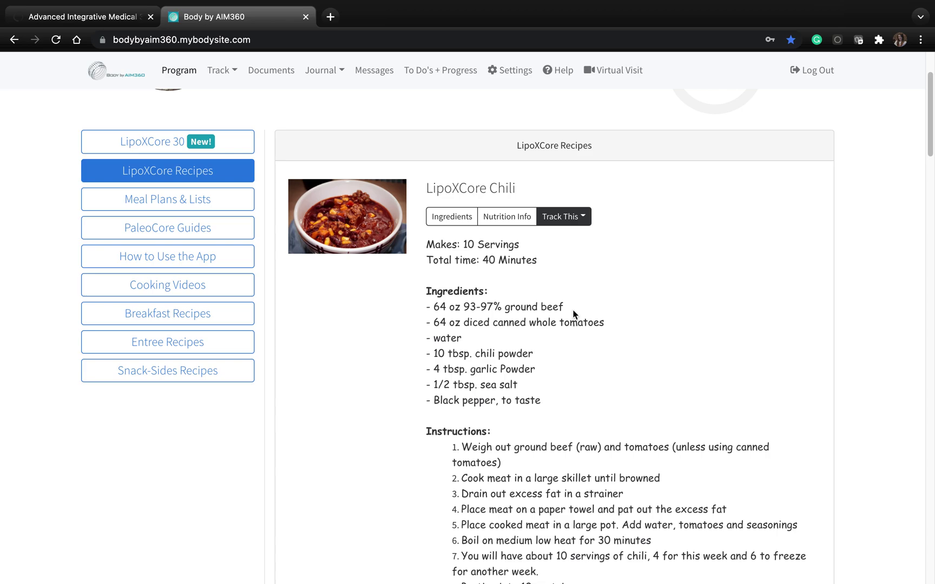
- Open the food tracking page
{"action": "left_click", "coordinate": [232, 72]}
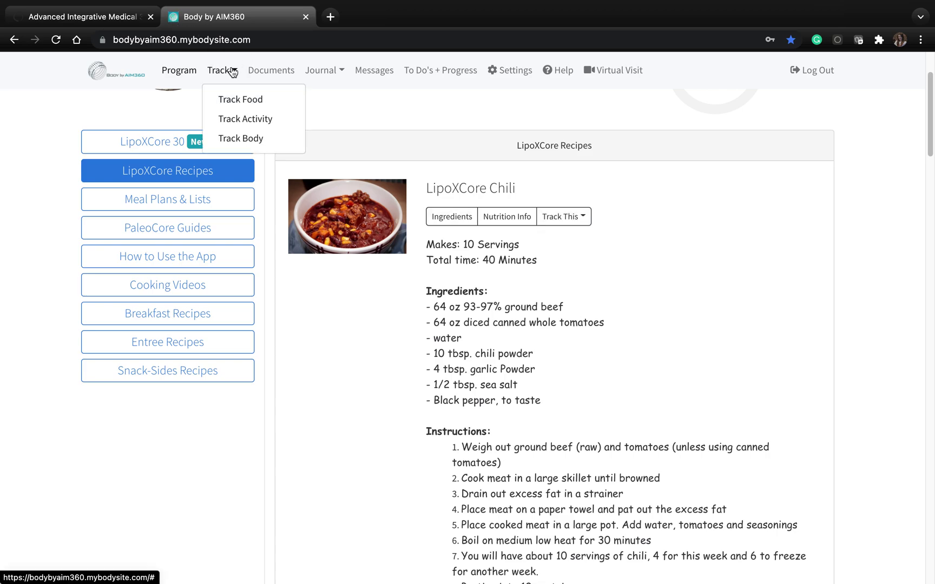
{"action": "left_click", "coordinate": [241, 99]}
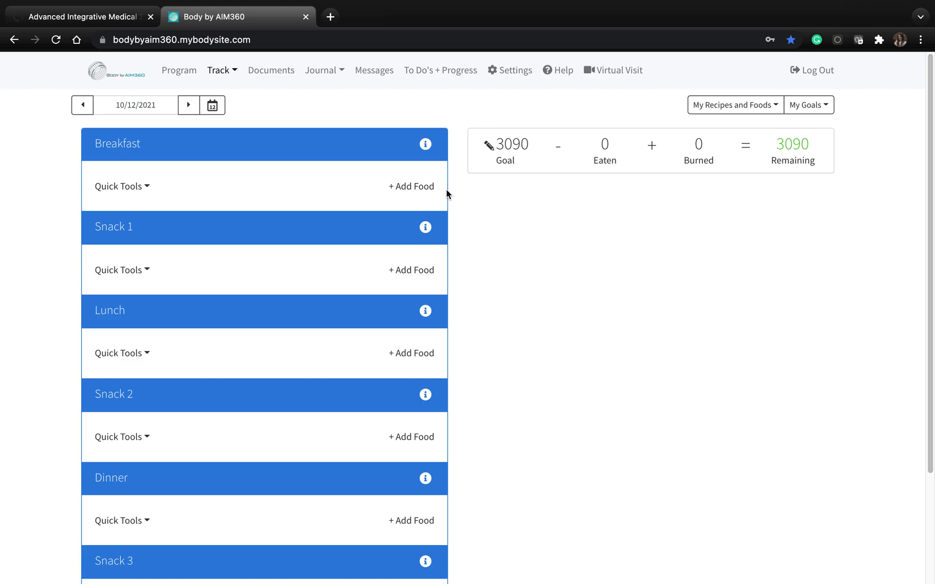
{"action": "left_click_drag", "start_coordinate": [84, 142], "coordinate": [166, 144]}
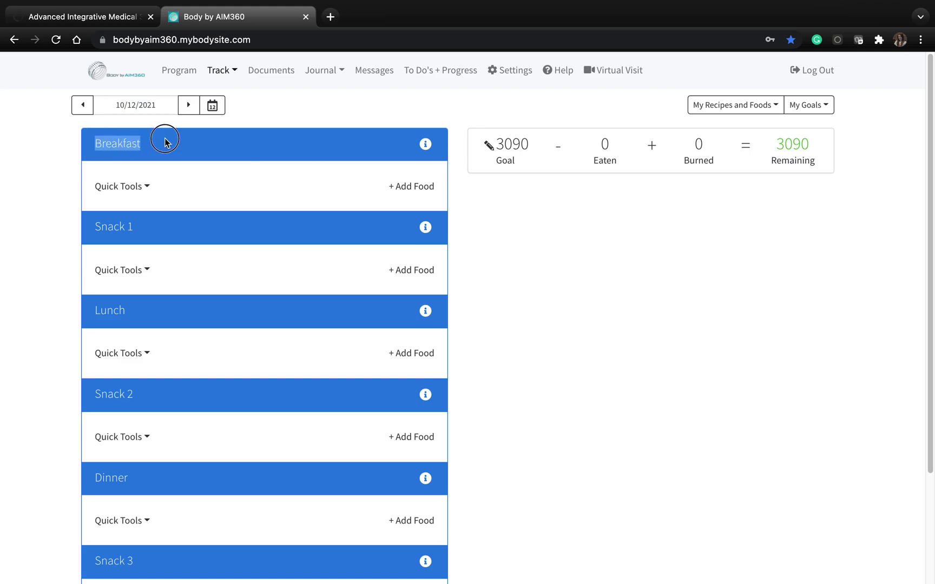
- Start adding a food to Breakfast on 10/12/2021 and search all foods for "APPLE"
{"action": "left_click", "coordinate": [412, 185]}
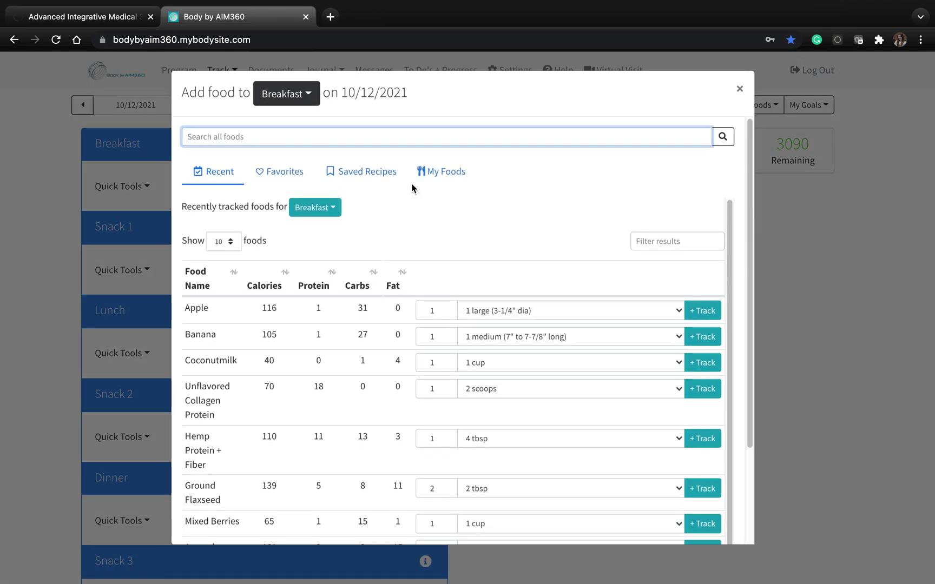
{"action": "scroll", "coordinate": [427, 367], "scroll_direction": "down", "scroll_amount": 1}
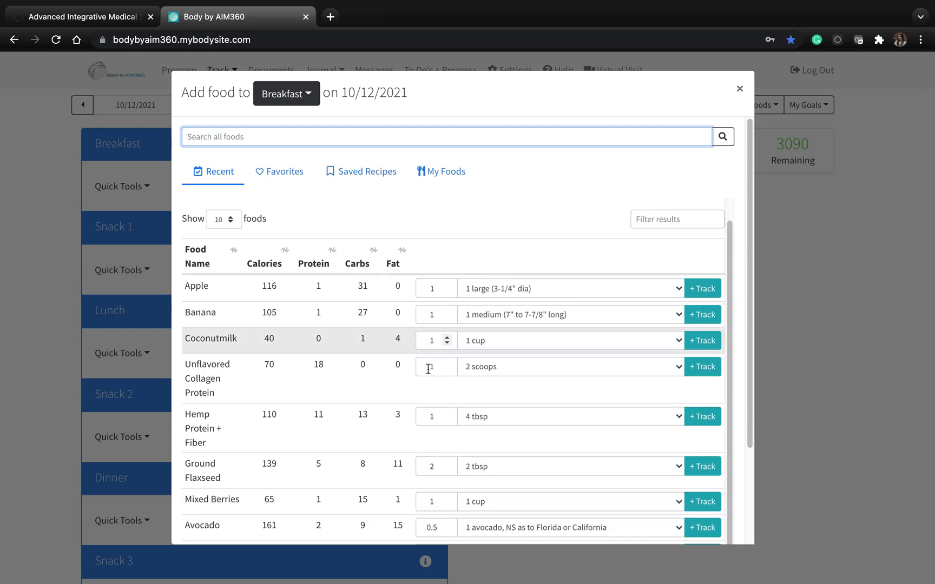
{"action": "scroll", "coordinate": [428, 370], "scroll_direction": "up", "scroll_amount": 1}
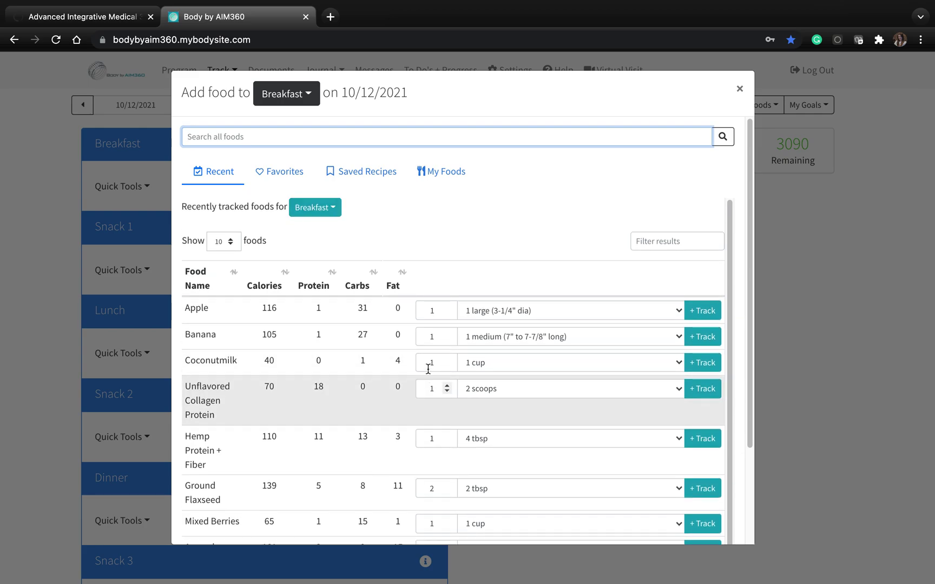
{"action": "left_click", "coordinate": [399, 136]}
{"action": "type", "text": "APPLE"}
{"action": "key", "text": "Return"}
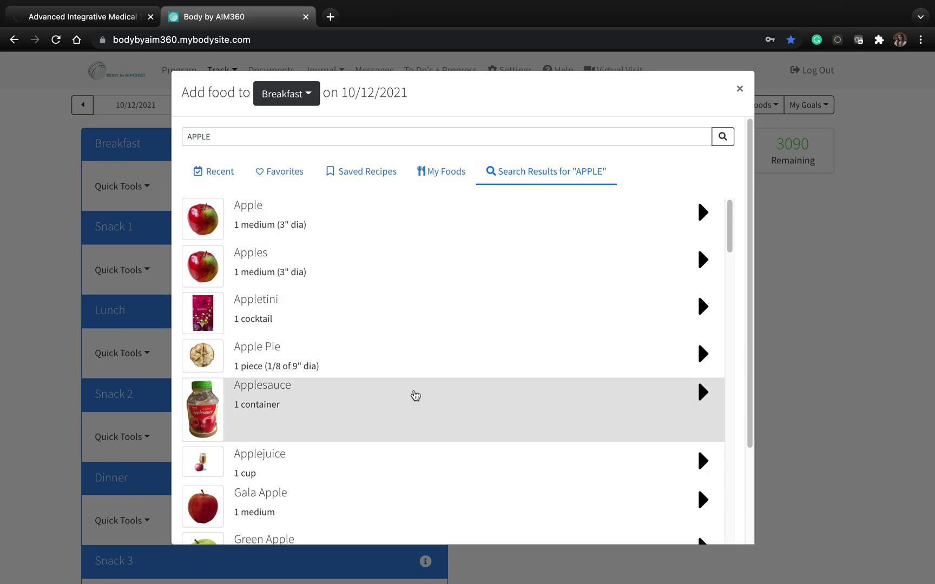
{"action": "scroll", "coordinate": [413, 394], "scroll_direction": "down", "scroll_amount": 5}
{"action": "scroll", "coordinate": [415, 395], "scroll_direction": "down", "scroll_amount": 5}
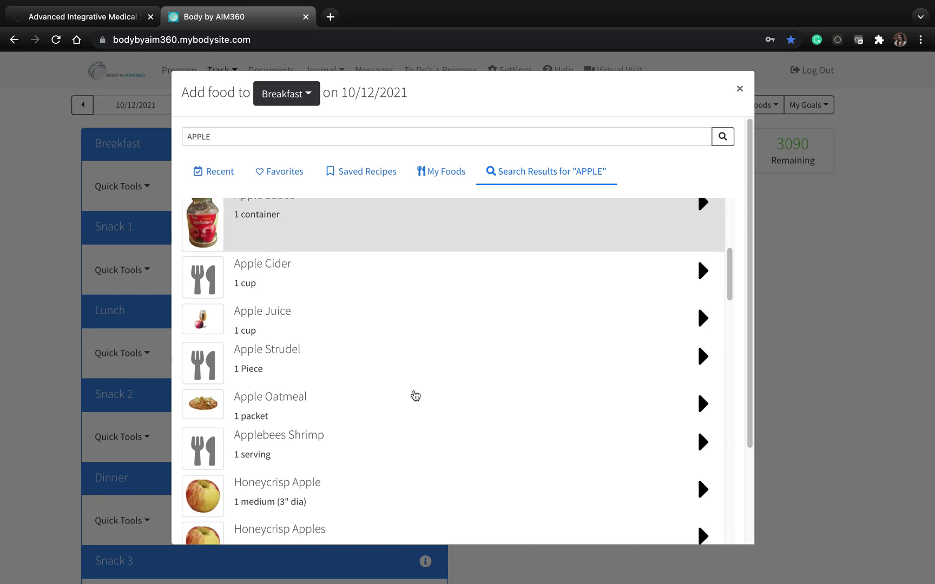
{"action": "scroll", "coordinate": [415, 396], "scroll_direction": "up", "scroll_amount": 10}
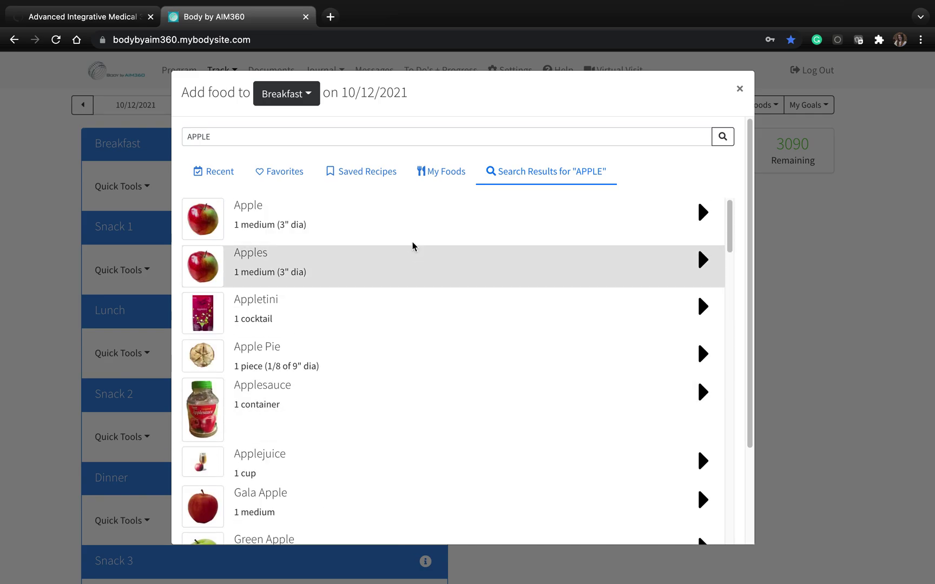
- Track 1 serving of the plain Apple, size 1 large (3-1/4" dia), for Breakfast
{"action": "left_click", "coordinate": [409, 213]}
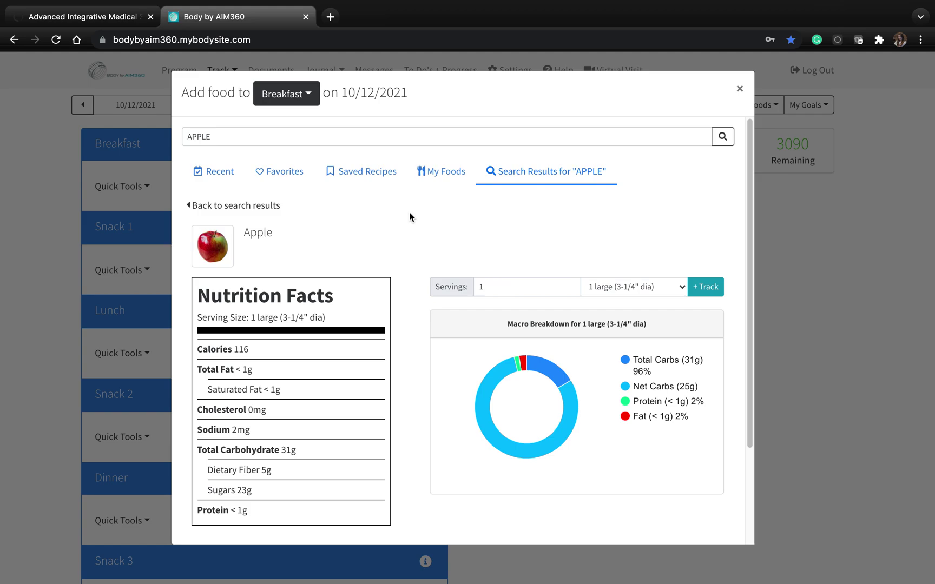
{"action": "left_click", "coordinate": [507, 290]}
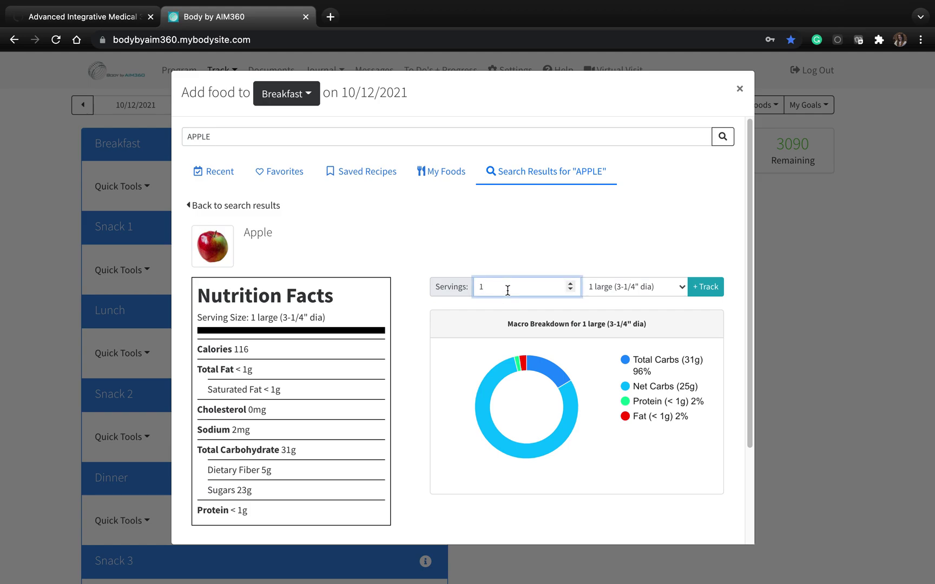
{"action": "left_click", "coordinate": [704, 289]}
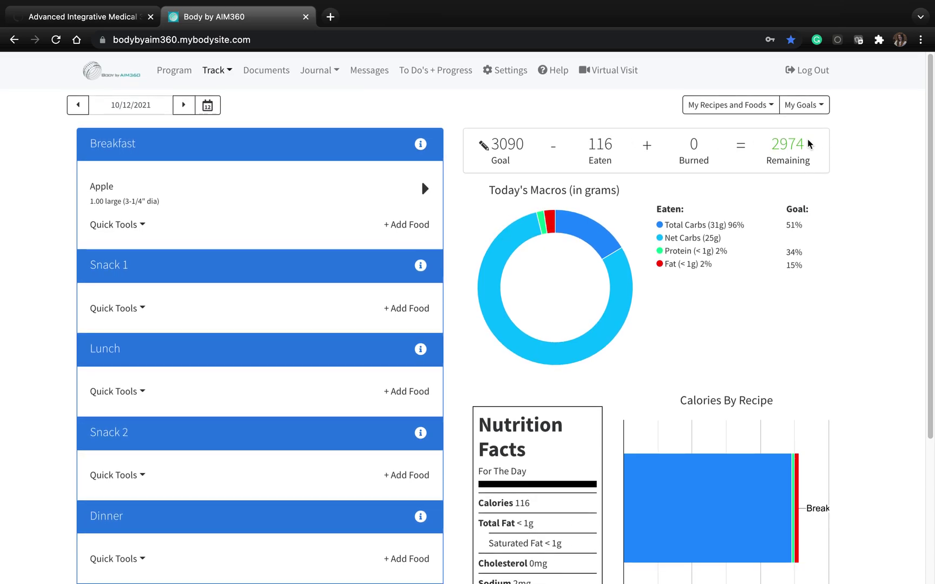
- Review the day's meals and nutrition breakdown, and look at the quick tools available for Snack 1
{"action": "scroll", "coordinate": [452, 279], "scroll_direction": "down", "scroll_amount": 5}
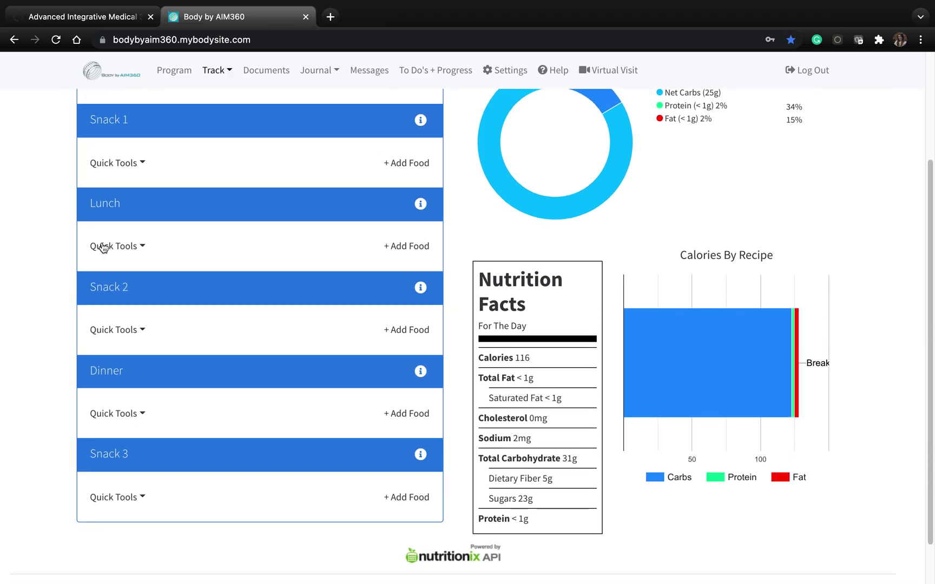
{"action": "scroll", "coordinate": [338, 313], "scroll_direction": "up", "scroll_amount": 5}
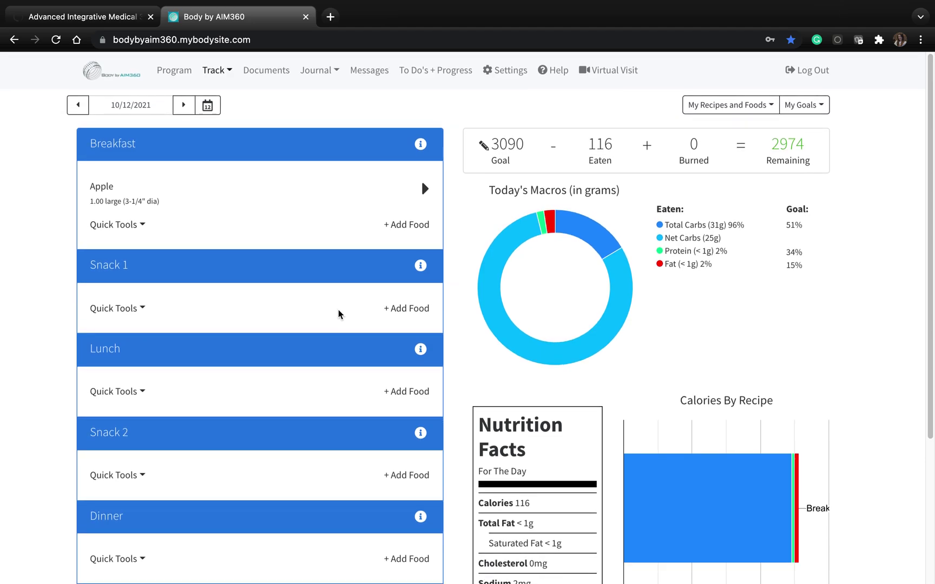
{"action": "left_click", "coordinate": [126, 306]}
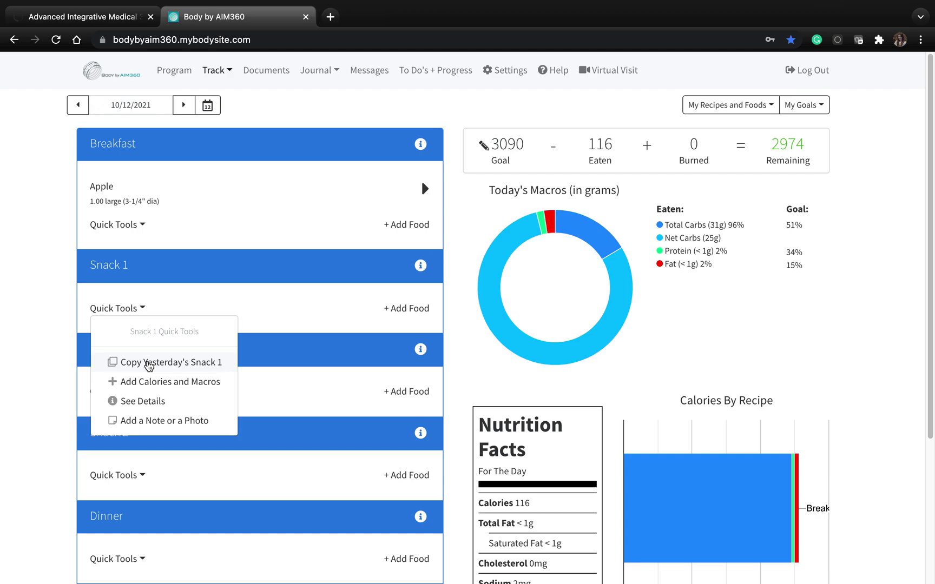
{"action": "left_click", "coordinate": [298, 340]}
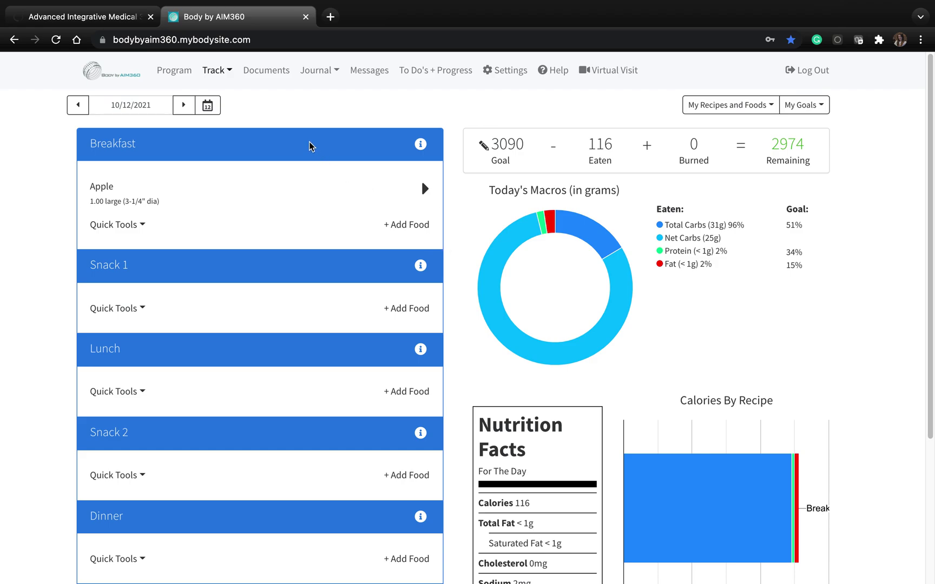
- Switch from food tracking to the activity tracking page
{"action": "left_click", "coordinate": [227, 72]}
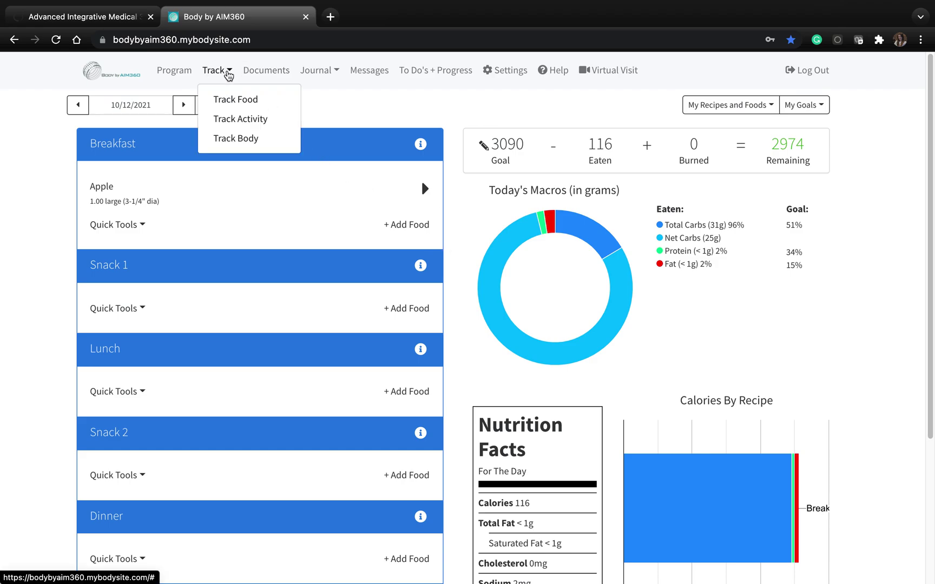
{"action": "left_click", "coordinate": [237, 120]}
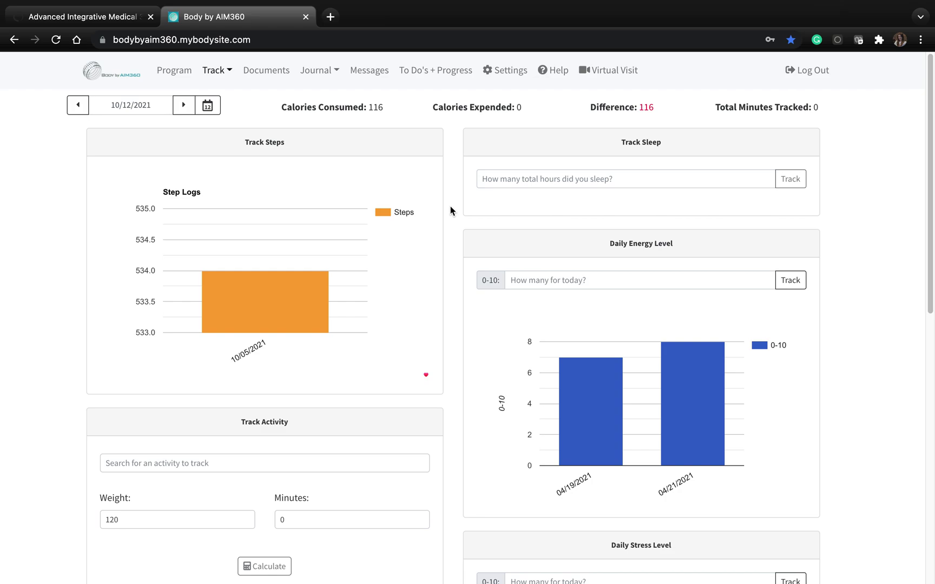
- Look through the activity page's trackers for steps, activity, water intake, bowel movements, sleep, energy level and stress level
{"action": "scroll", "coordinate": [450, 206], "scroll_direction": "down", "scroll_amount": 6}
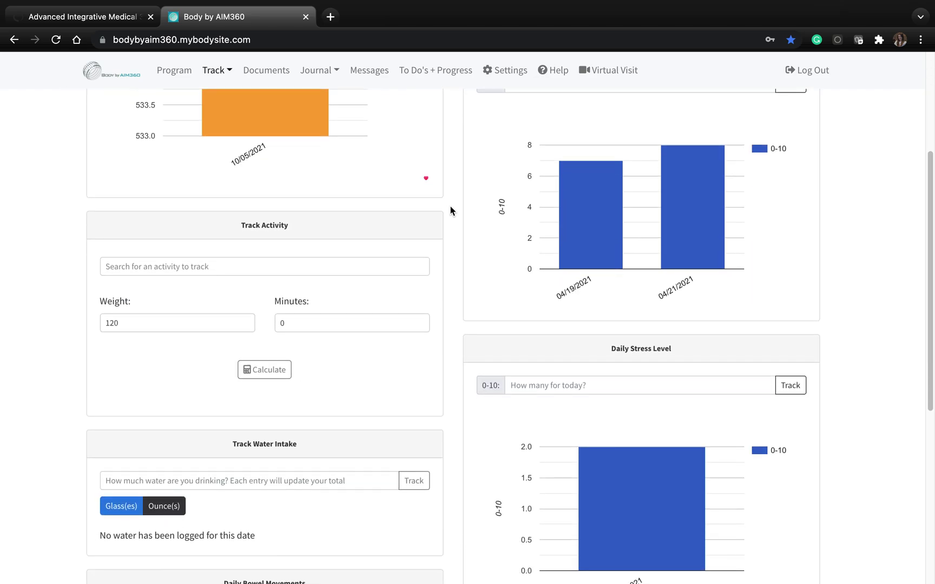
{"action": "scroll", "coordinate": [450, 210], "scroll_direction": "down", "scroll_amount": 2}
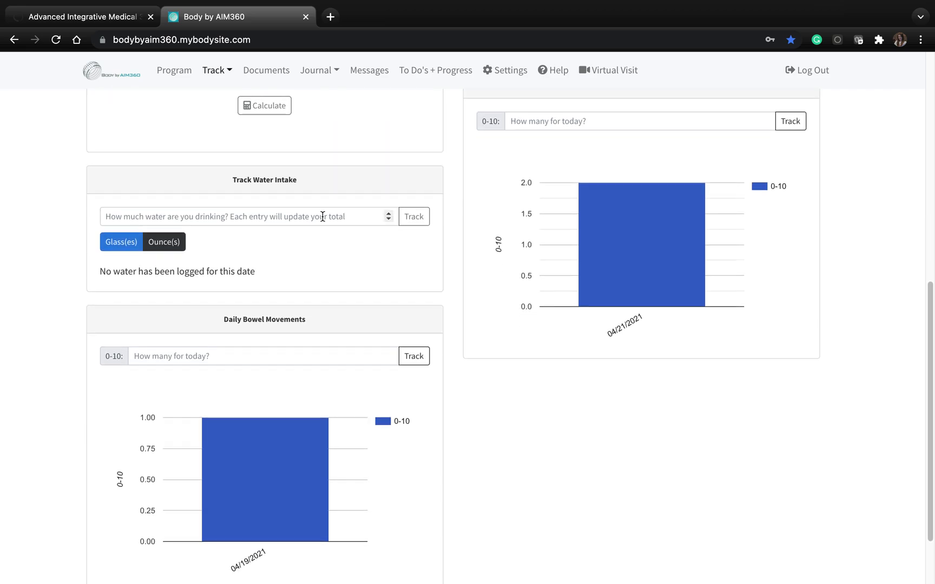
{"action": "scroll", "coordinate": [451, 213], "scroll_direction": "down", "scroll_amount": 1}
{"action": "scroll", "coordinate": [451, 213], "scroll_direction": "up", "scroll_amount": 8}
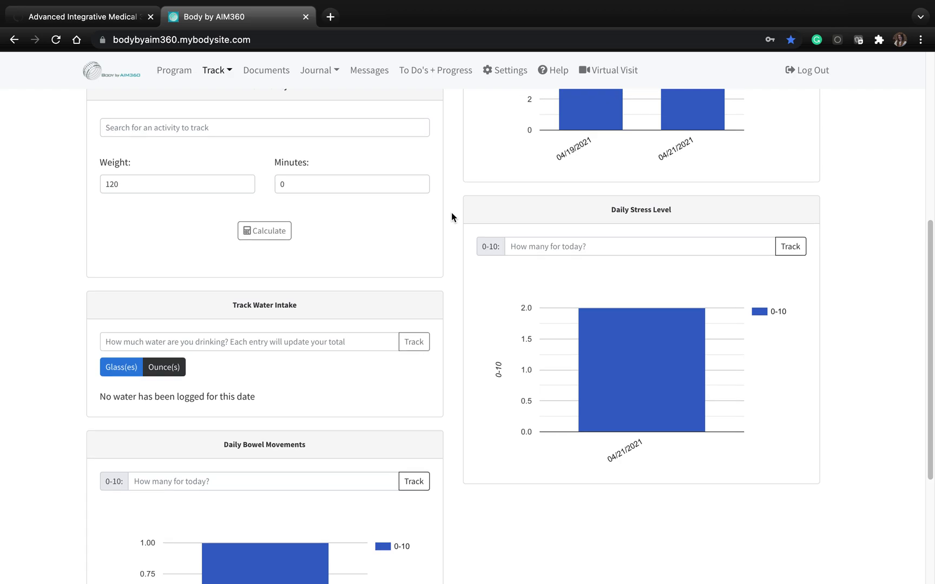
{"action": "scroll", "coordinate": [451, 216], "scroll_direction": "up", "scroll_amount": 2}
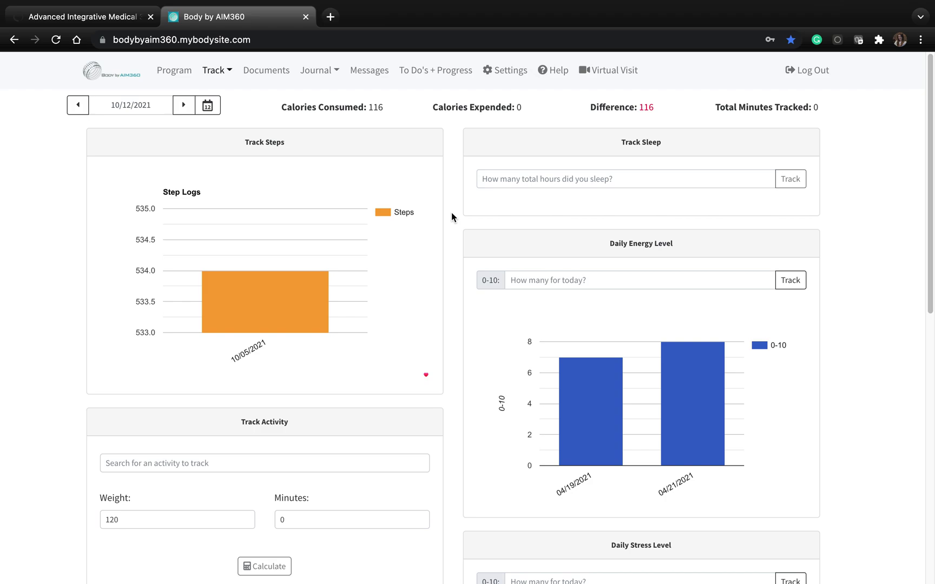
- Go to the body tracking page and switch the displayed measurement from Weight to Hips
{"action": "left_click", "coordinate": [226, 70]}
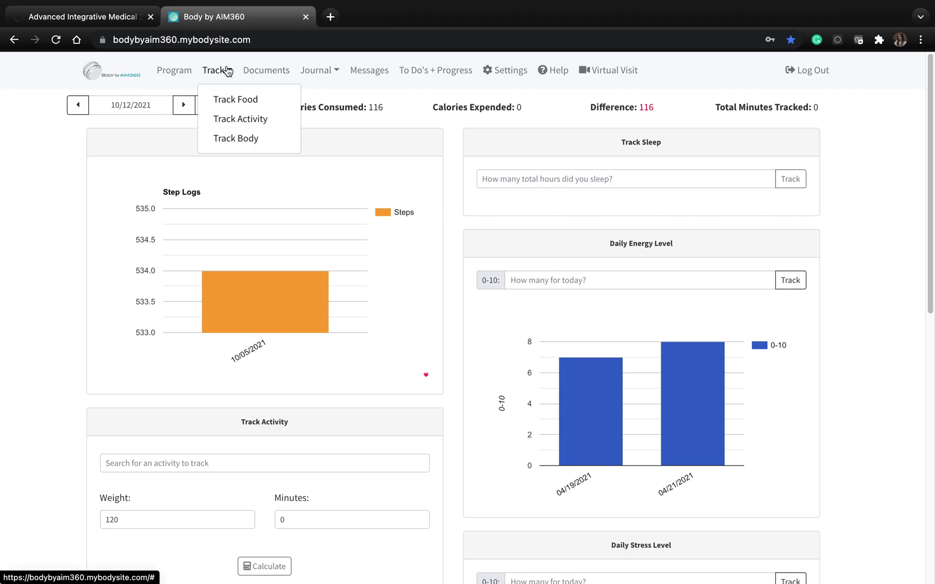
{"action": "left_click", "coordinate": [243, 142]}
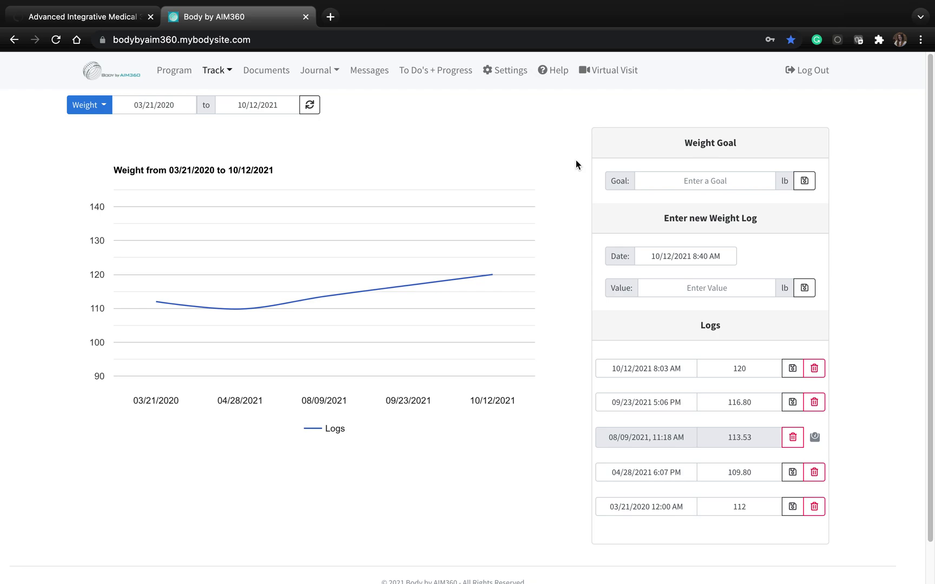
{"action": "left_click", "coordinate": [102, 110]}
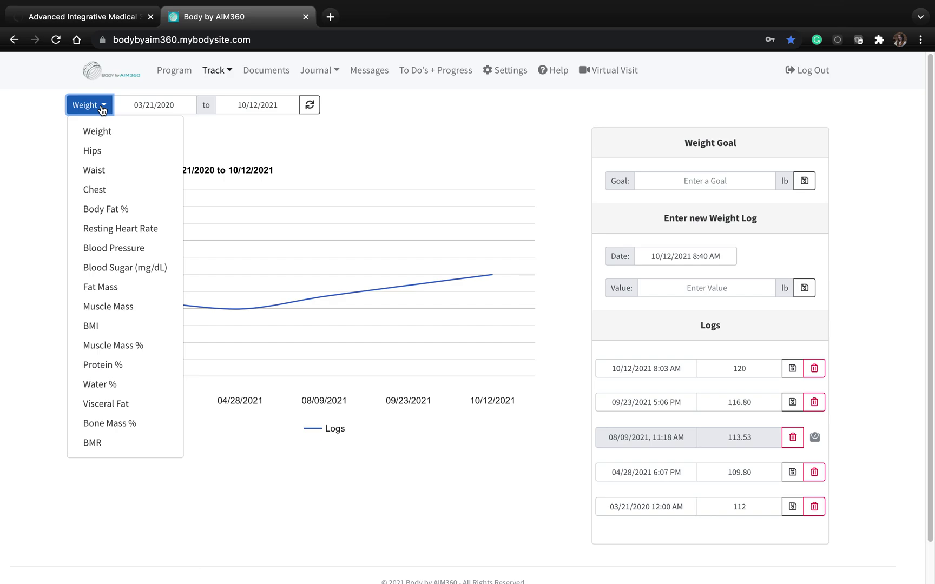
{"action": "left_click", "coordinate": [101, 153]}
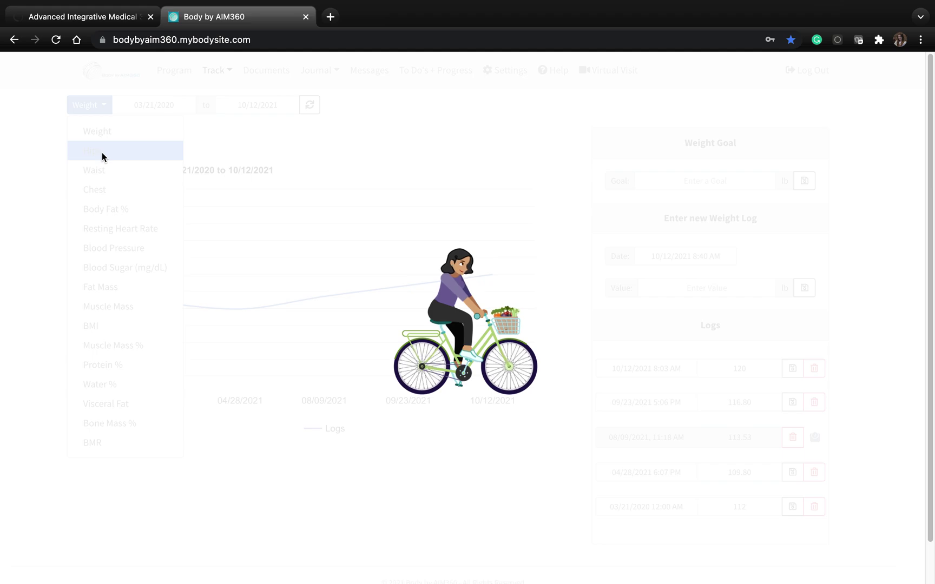
- Look at the value entry for a new Hips log and review the other body measurements available for tracking
{"action": "left_click", "coordinate": [720, 286]}
{"action": "left_click", "coordinate": [84, 102]}
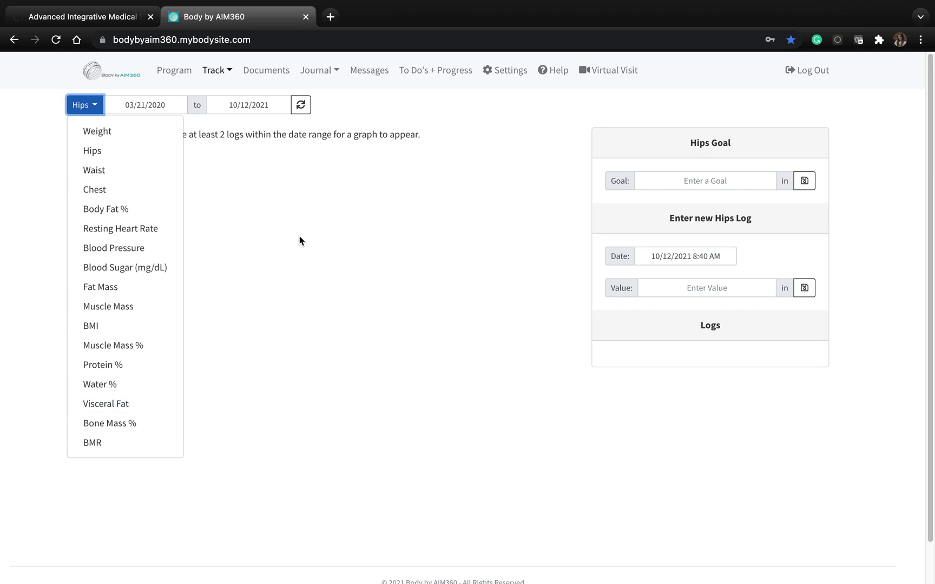
{"action": "left_click", "coordinate": [325, 206]}
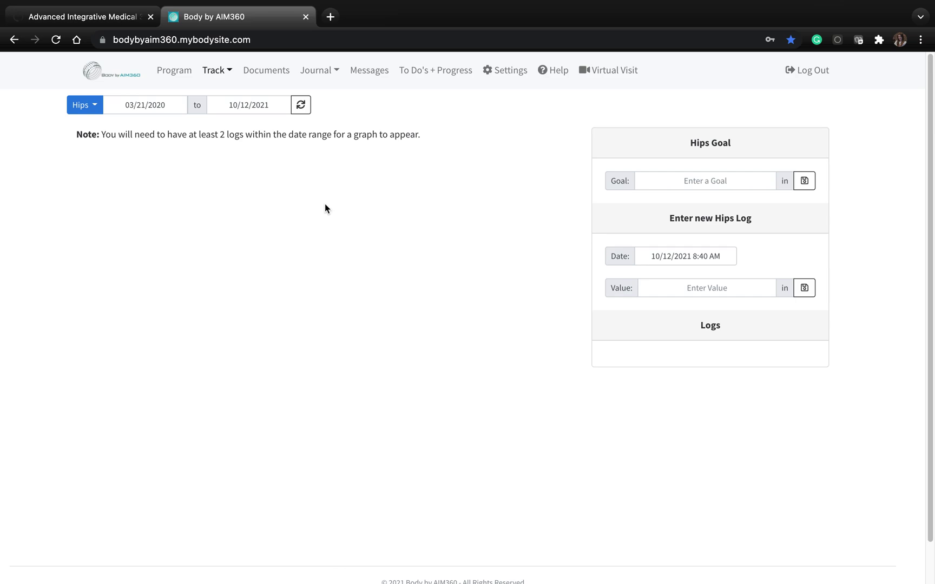
- Go to the messages page and look through the full list of care team members available to contact
{"action": "left_click", "coordinate": [379, 76]}
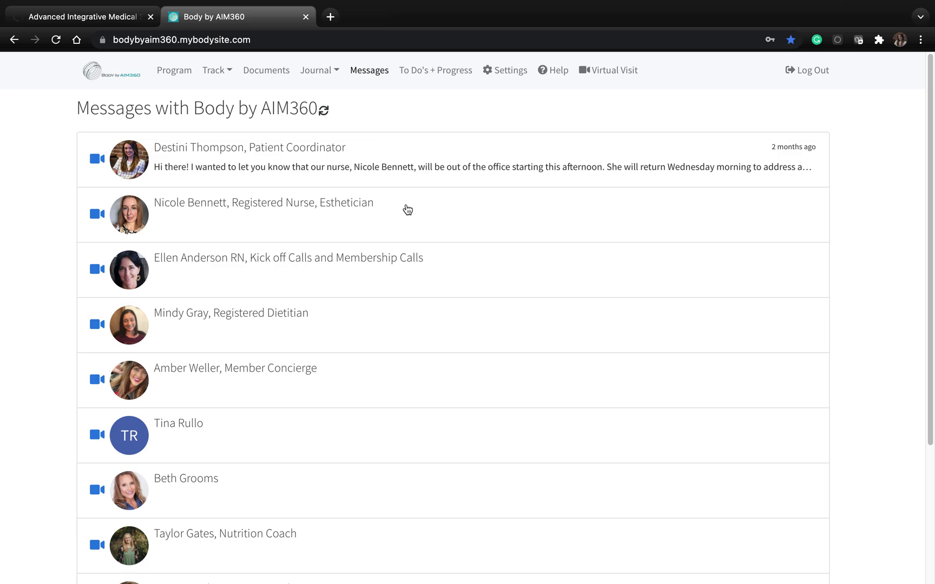
{"action": "scroll", "coordinate": [408, 209], "scroll_direction": "down", "scroll_amount": 5}
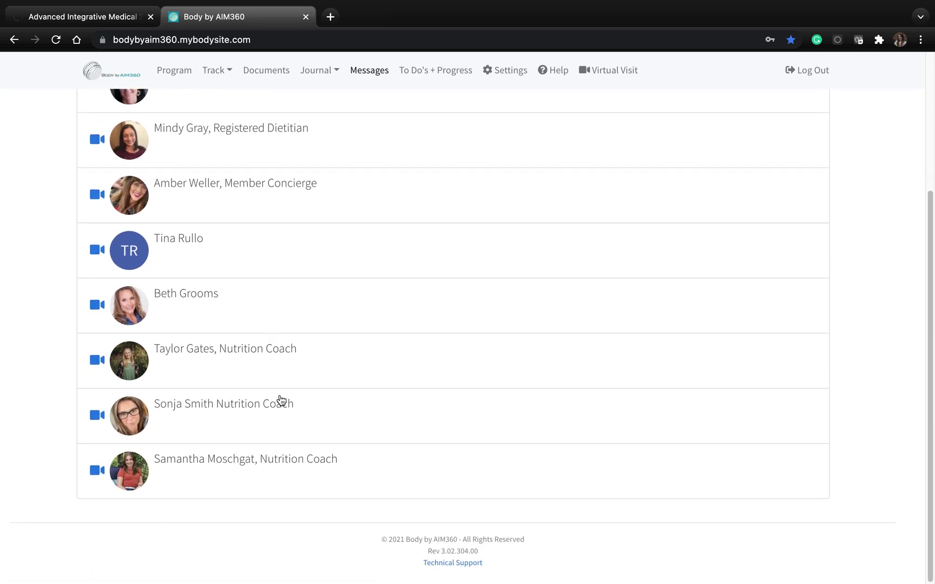
{"action": "scroll", "coordinate": [419, 432], "scroll_direction": "up", "scroll_amount": 5}
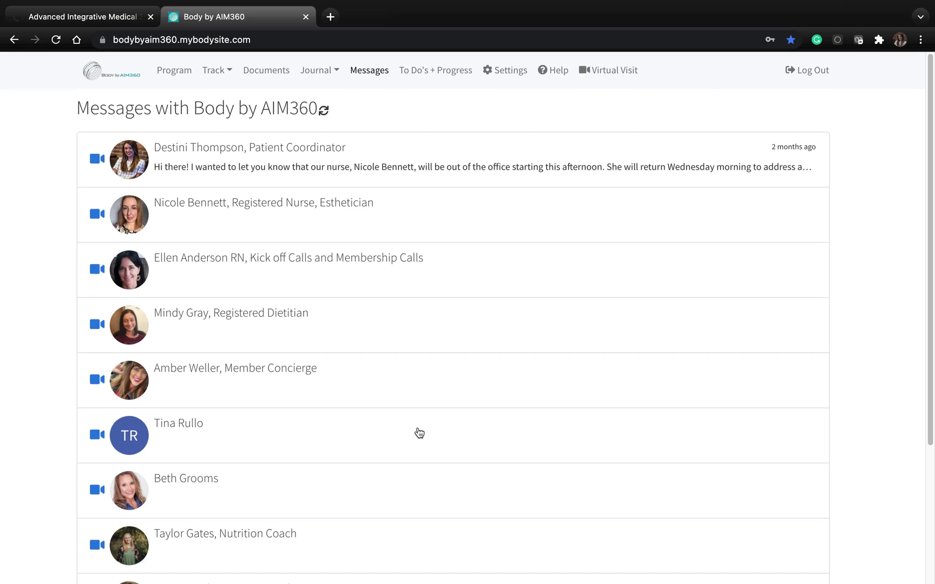
- Go to the journal's photos page and view the dialog for creating a new photo album, closing it without creating one
{"action": "left_click", "coordinate": [332, 75]}
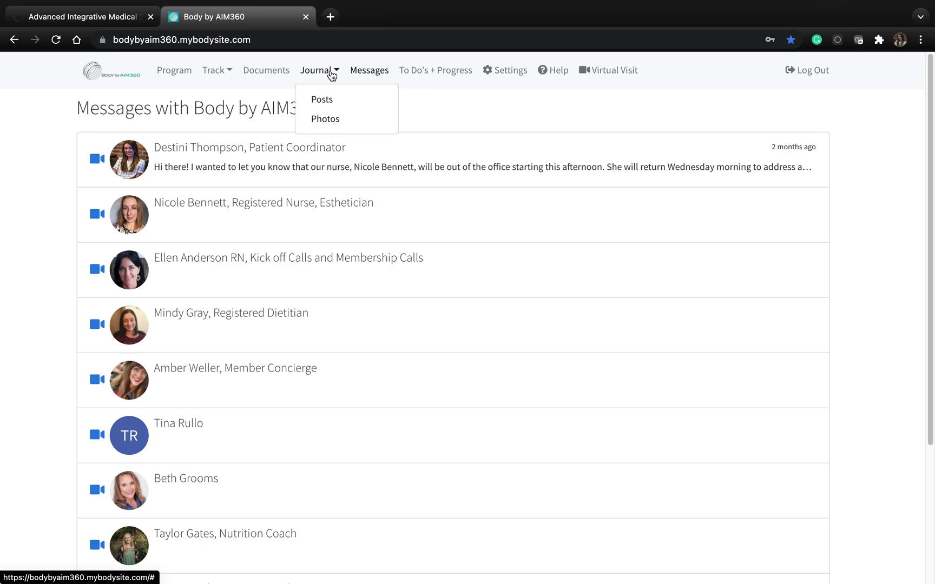
{"action": "left_click", "coordinate": [329, 118]}
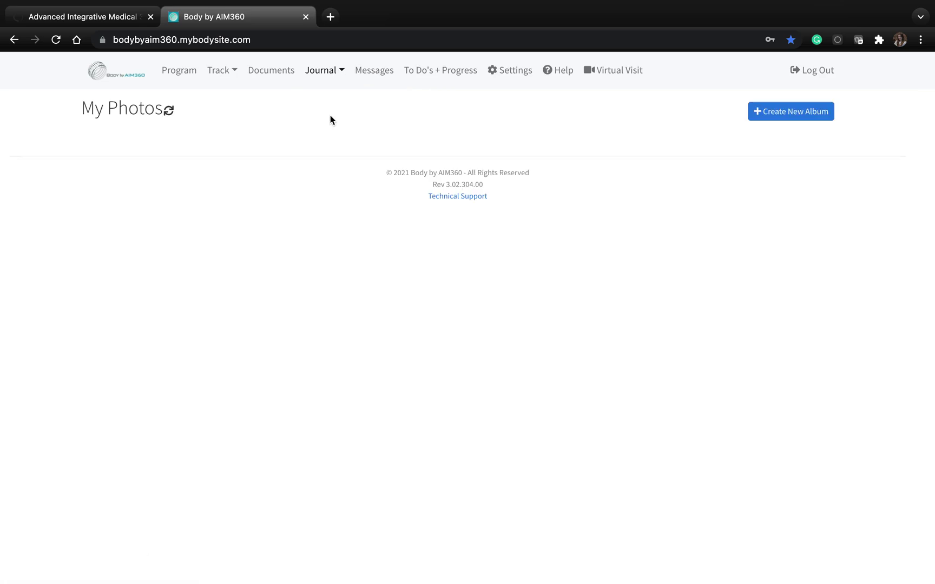
{"action": "left_click", "coordinate": [760, 110]}
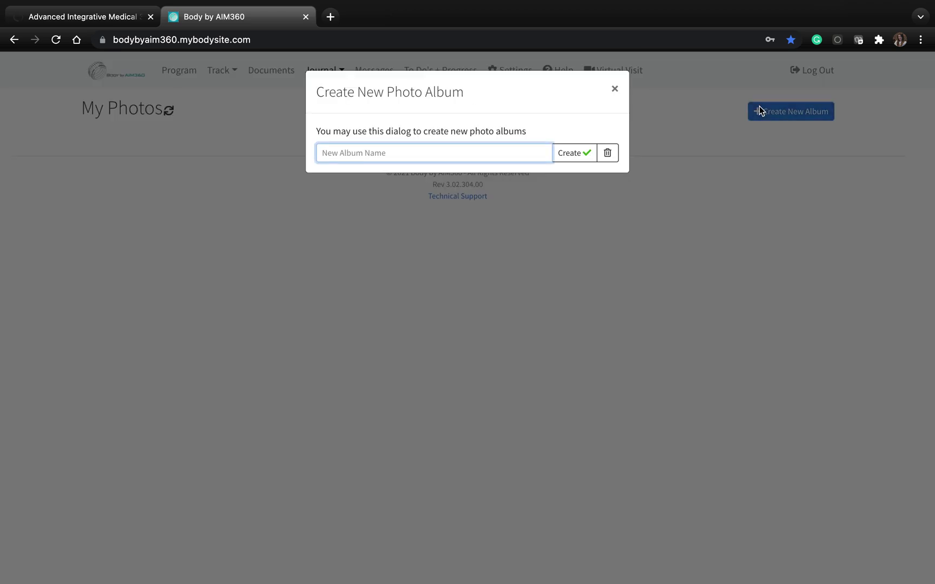
{"action": "left_click", "coordinate": [614, 89]}
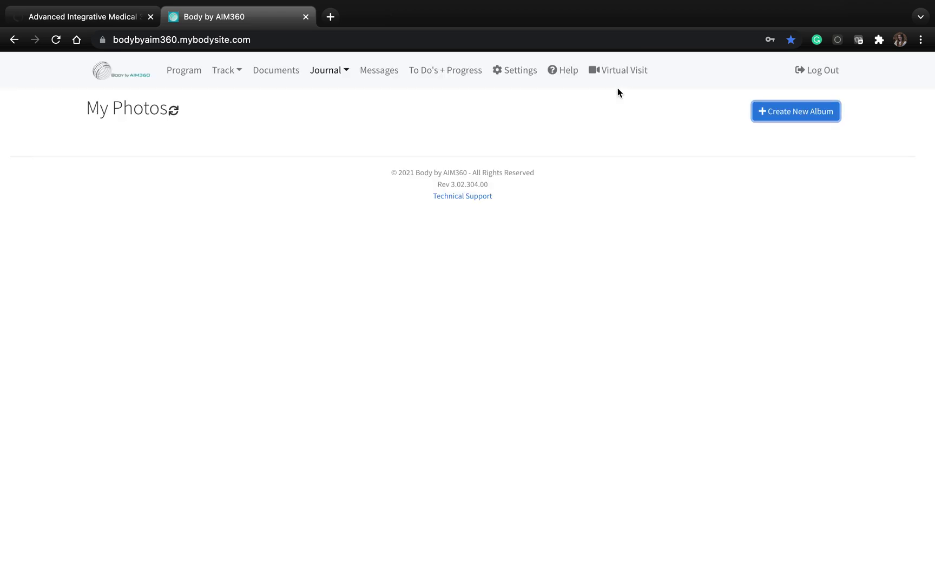